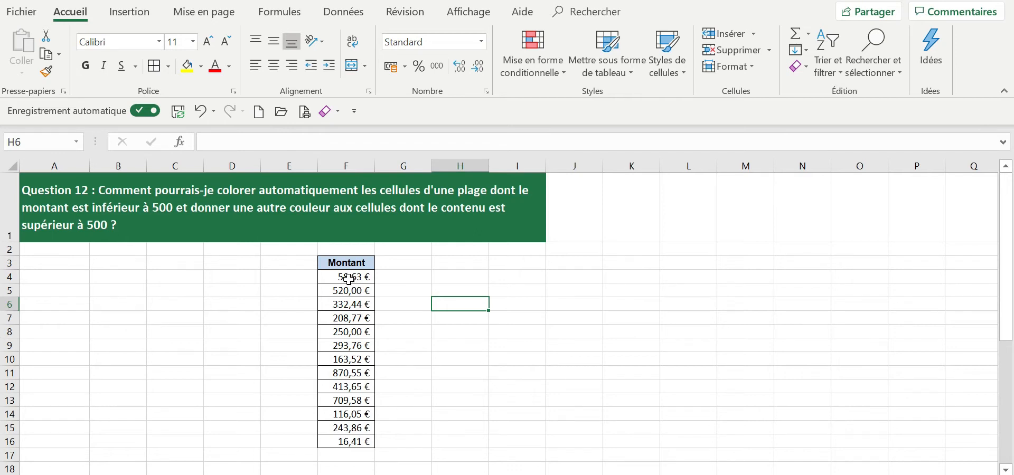
Start a new conditional formatting rule on F4:F16 with the type "Appliquer une mise en forme uniquement aux cellules qui contiennent".
drag(335, 275, 342, 442)
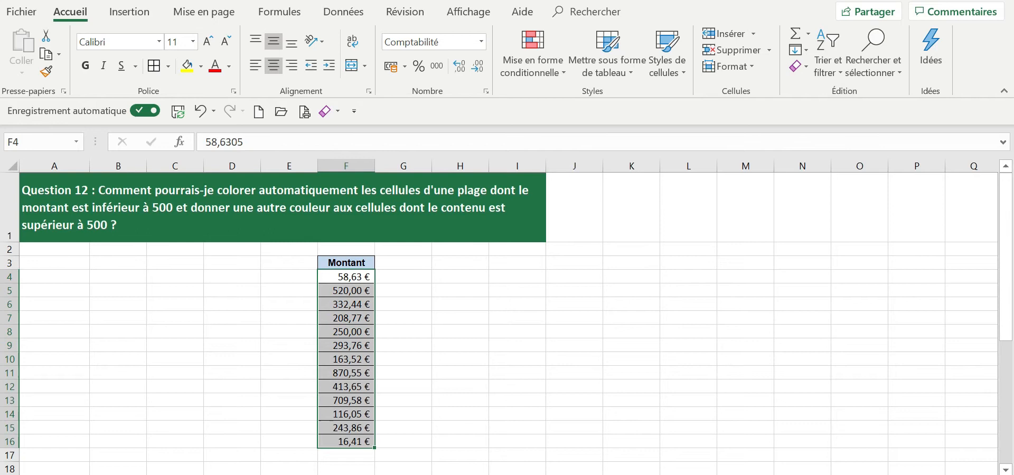
click(540, 77)
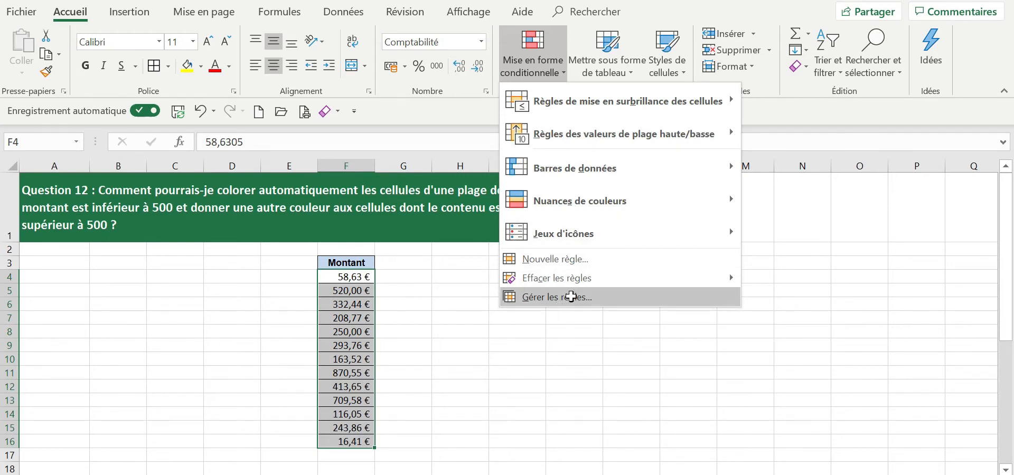
click(572, 296)
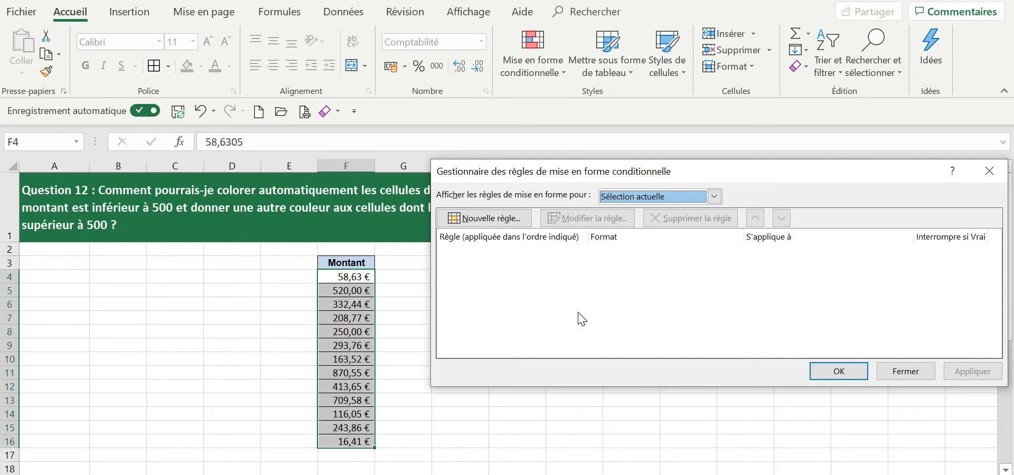
click(490, 219)
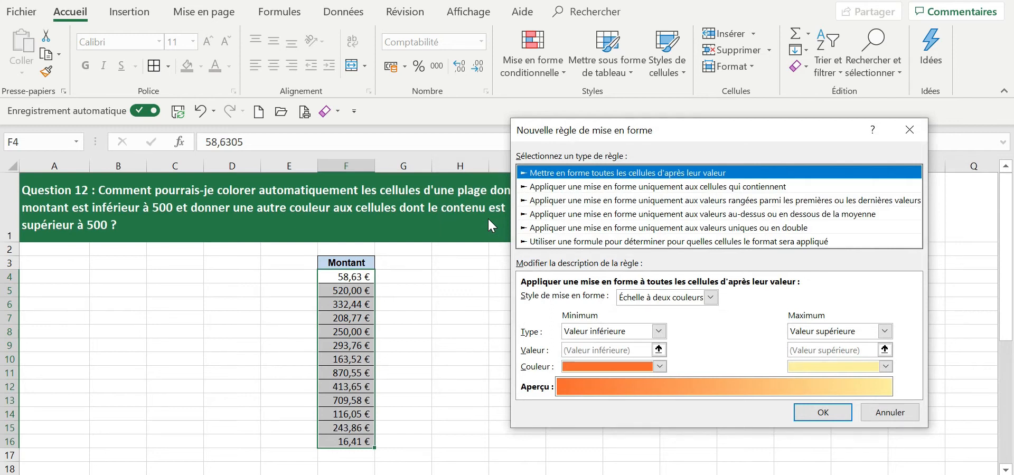
click(580, 188)
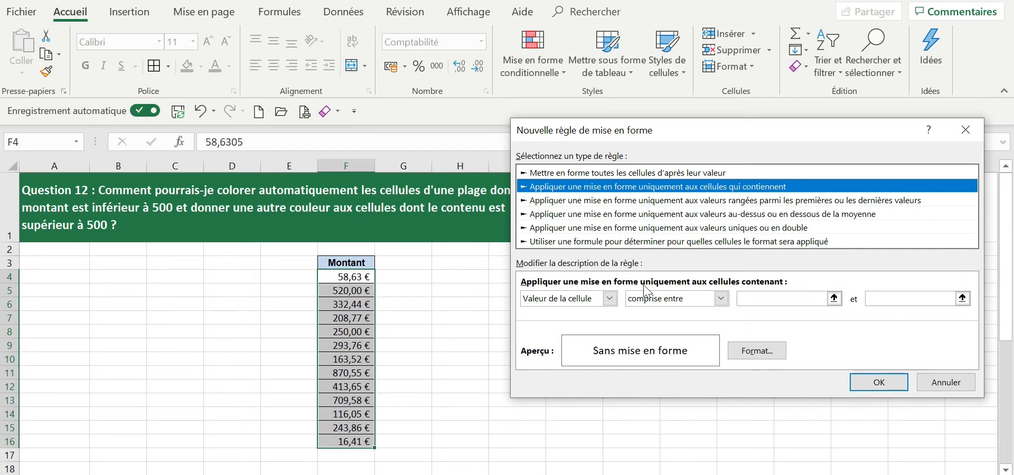
Set the rule's condition to "Valeur de la cellule" "inférieure à" 500.
click(610, 299)
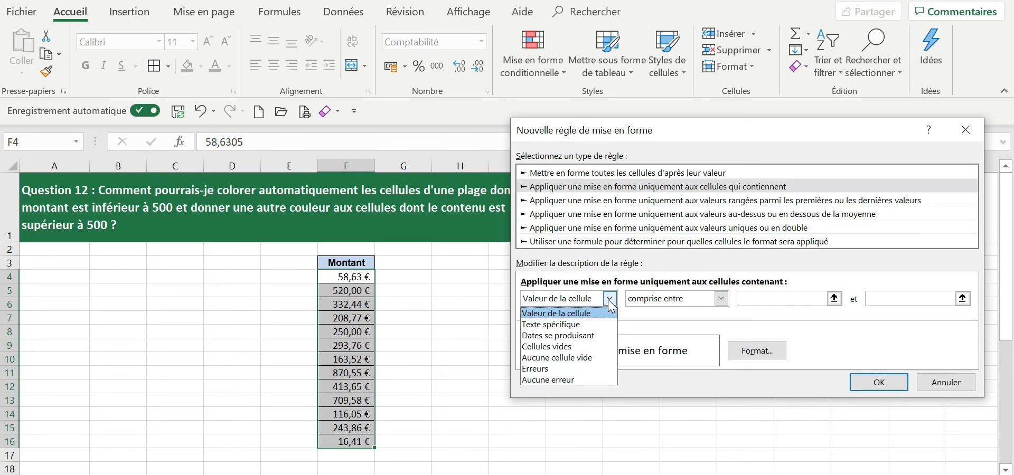
click(585, 315)
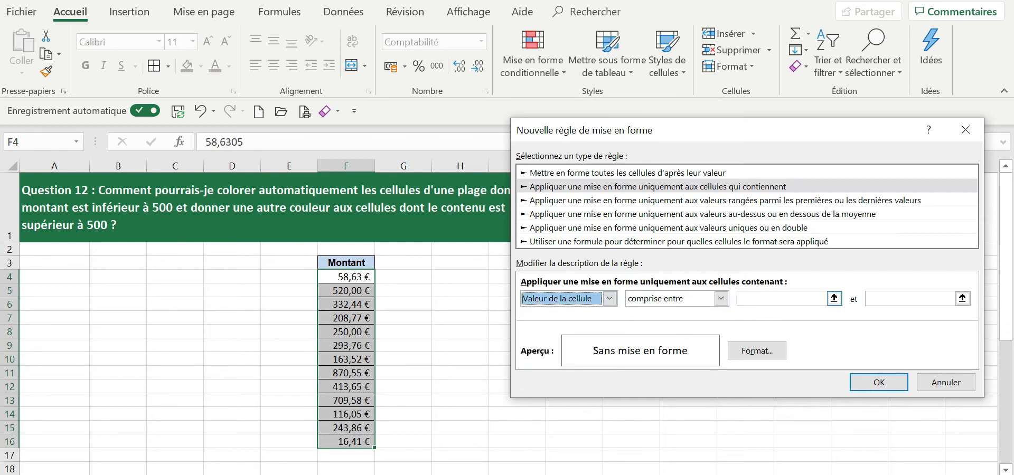
click(780, 299)
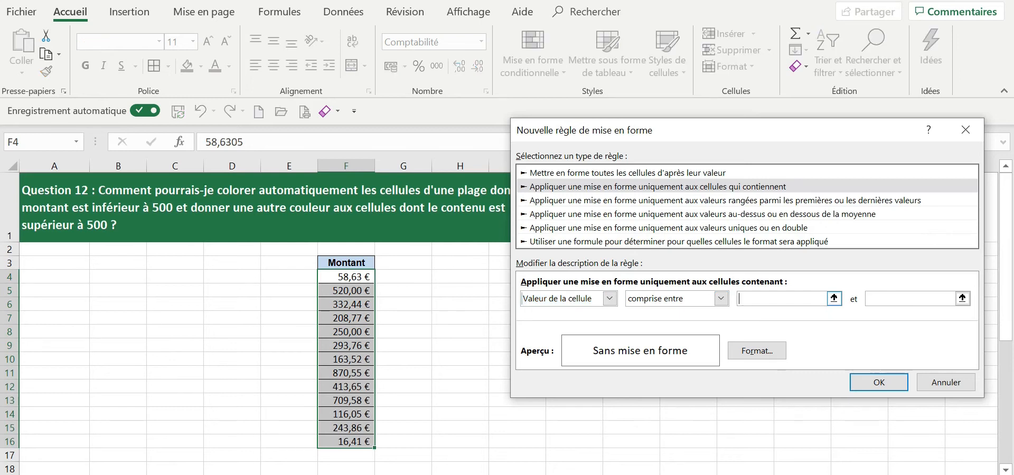
click(722, 299)
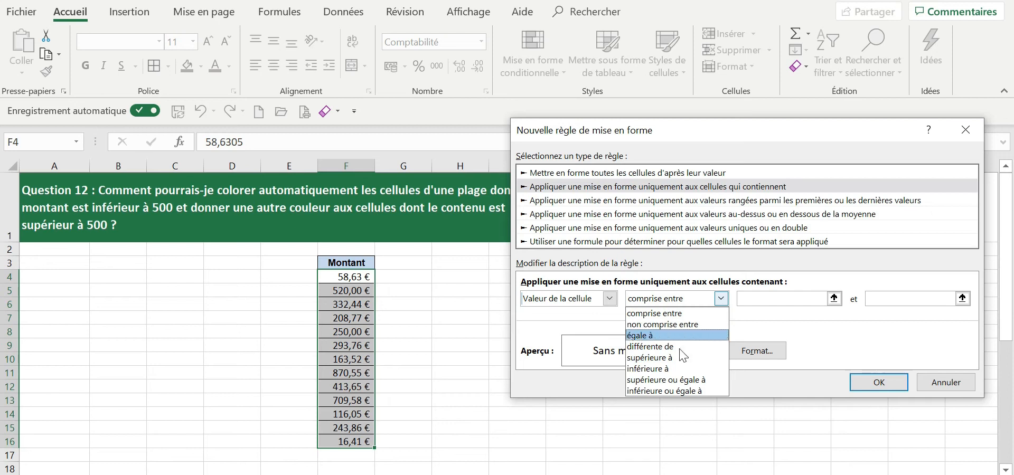
click(678, 368)
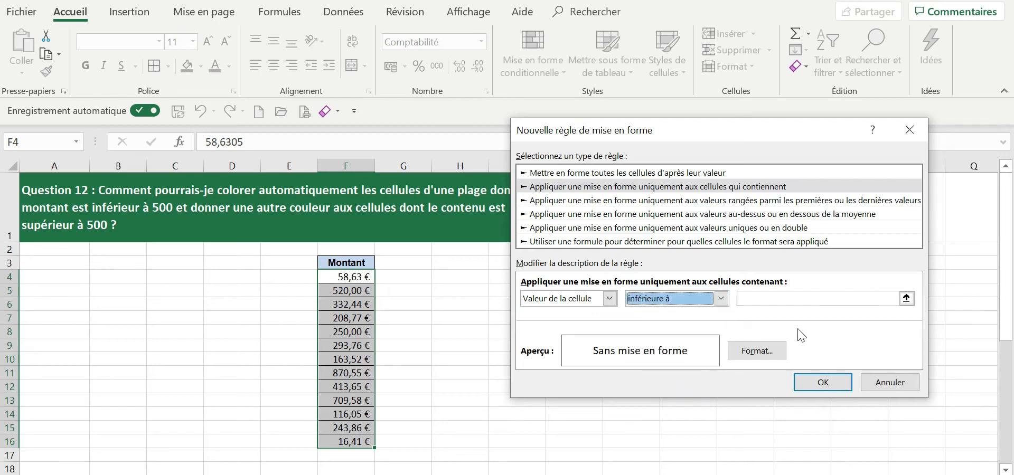
click(722, 301)
click(722, 301)
click(763, 299)
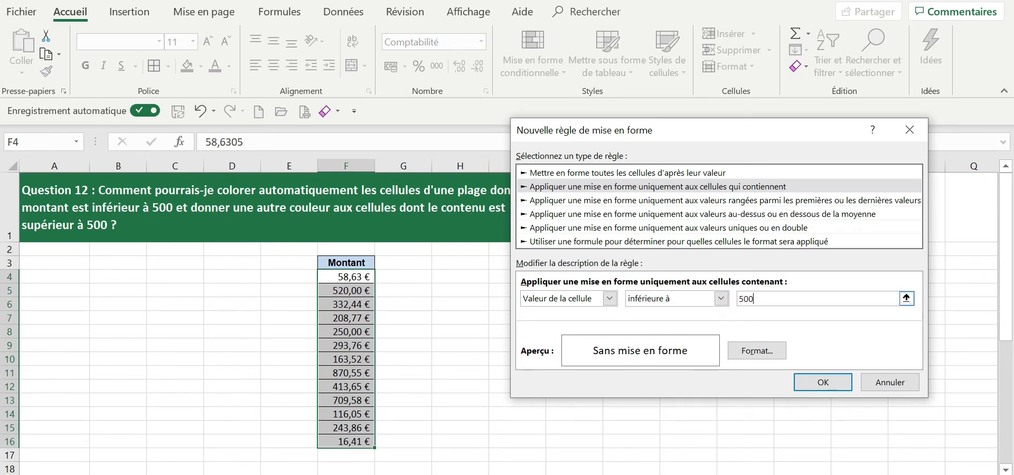
Set the rule's format to the Normal font style with a light blue background fill.
click(768, 353)
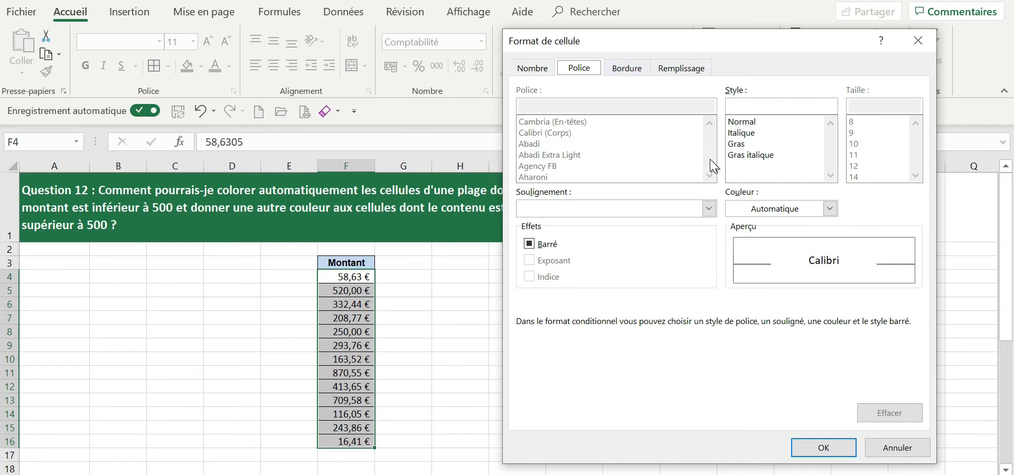
click(749, 147)
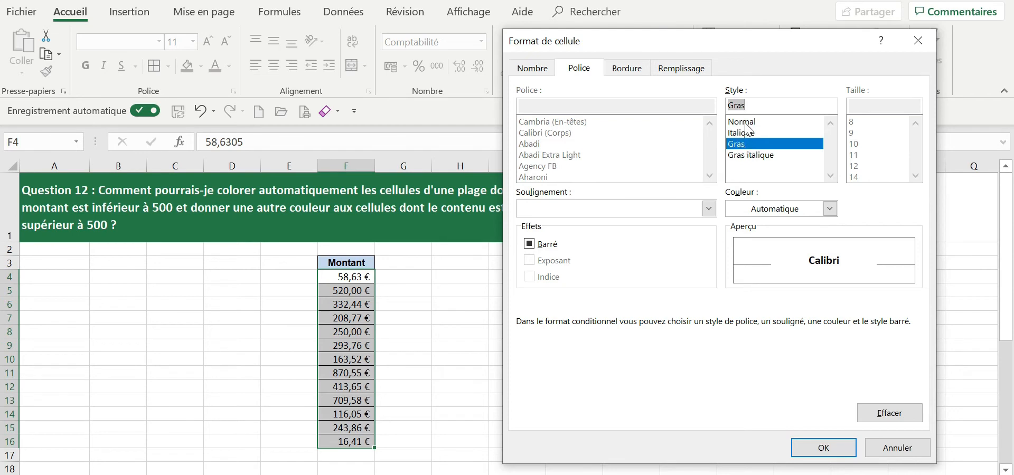
click(747, 123)
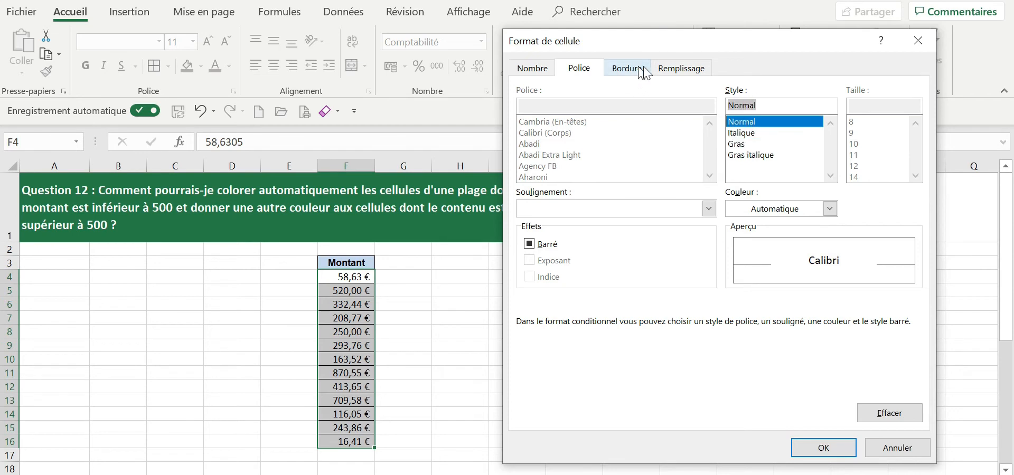
click(678, 72)
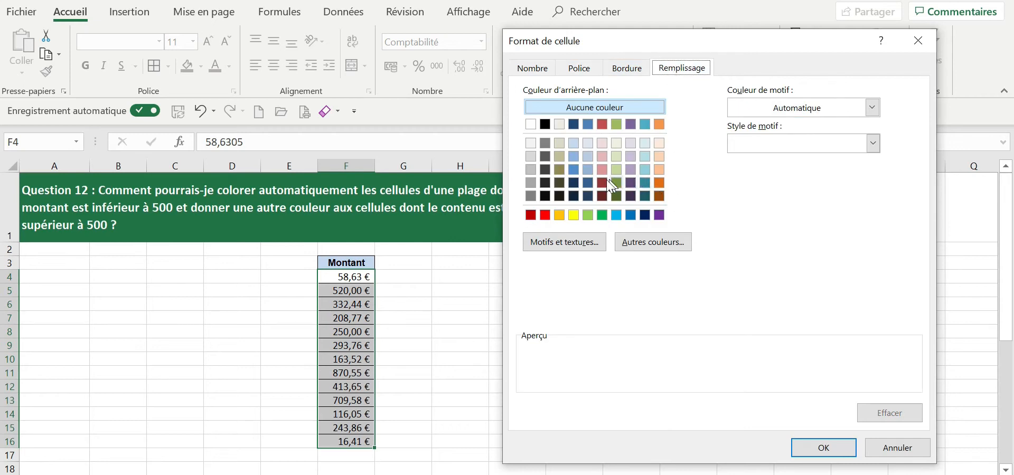
click(589, 150)
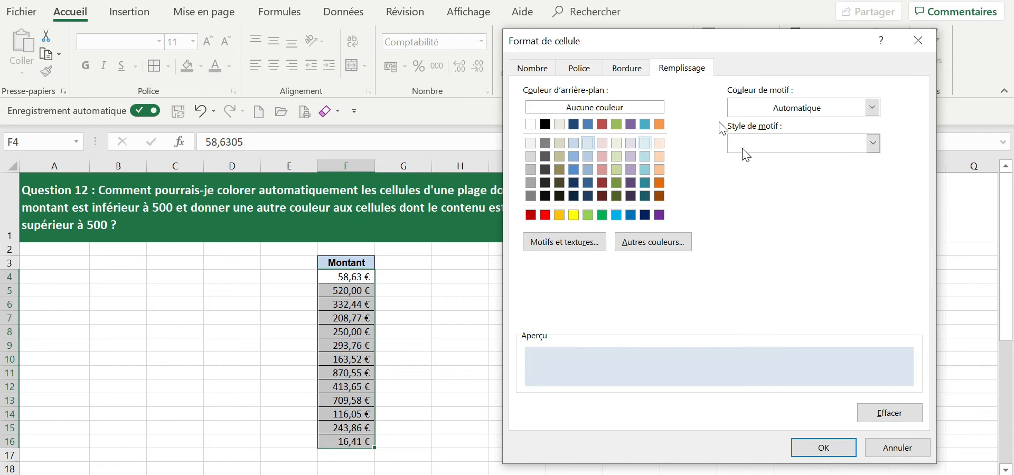
Add a dark blue outline border to the format and confirm the rule for values below 500.
click(631, 74)
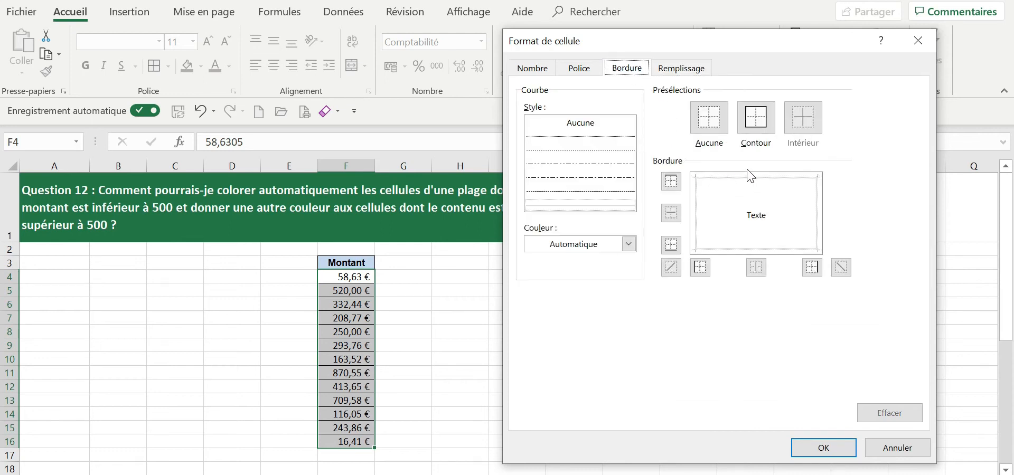
click(628, 244)
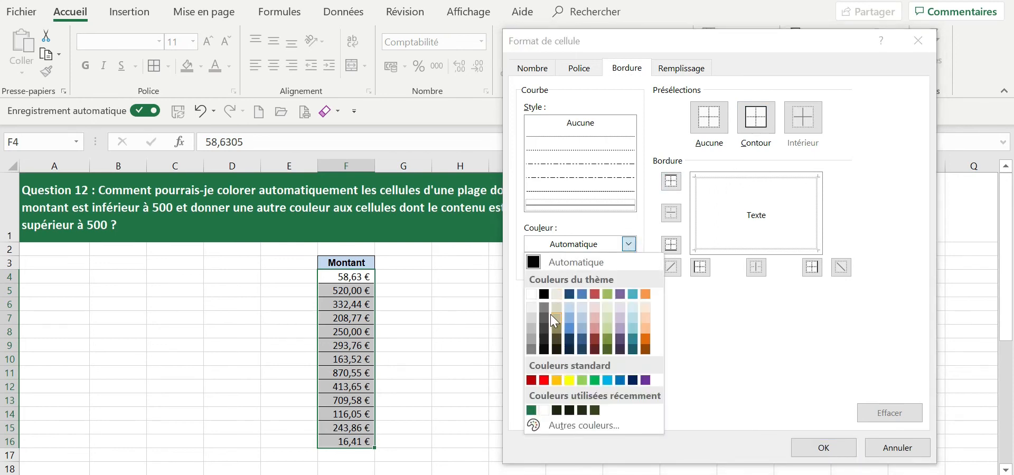
click(569, 350)
click(774, 175)
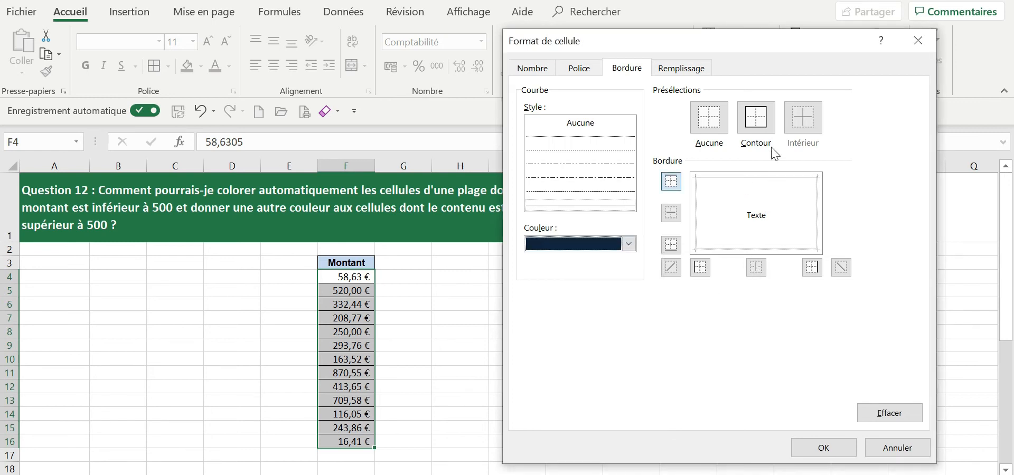
click(765, 128)
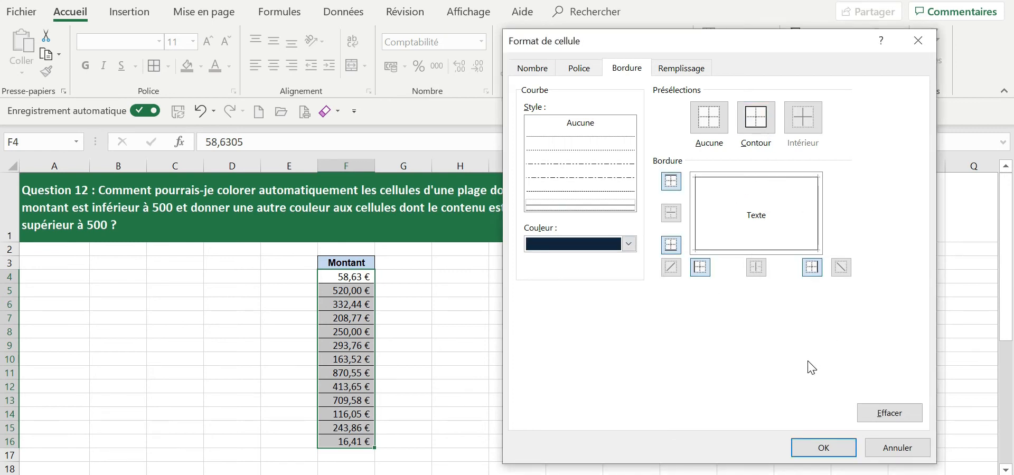
click(826, 448)
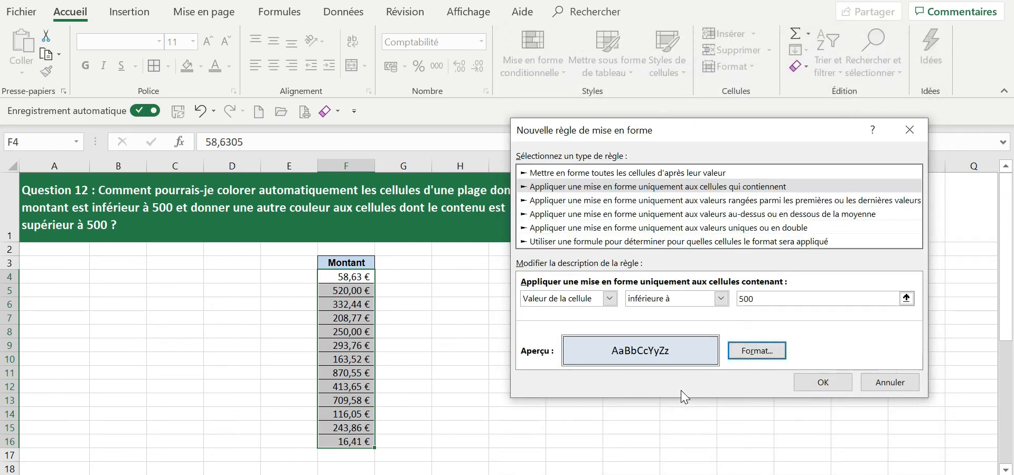
click(822, 384)
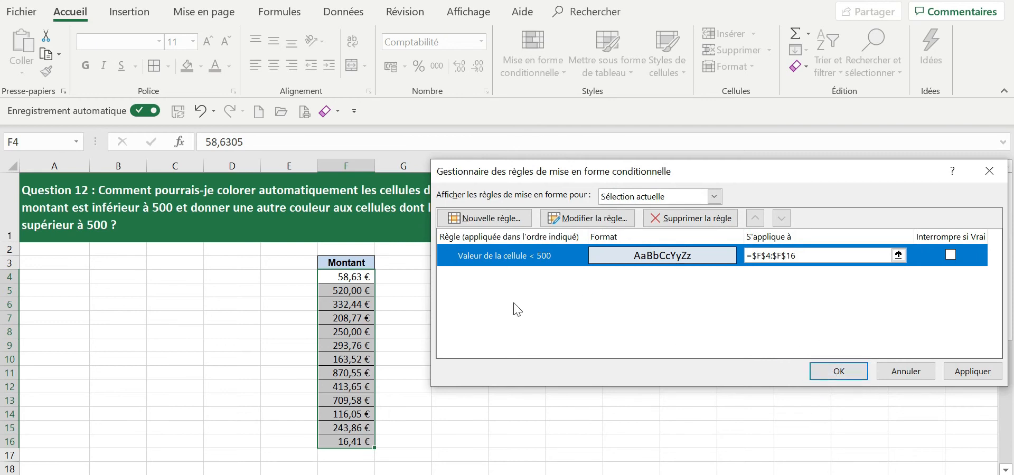
Create a second rule for cells that contain a value "supérieure ou égale à" 500.
click(504, 221)
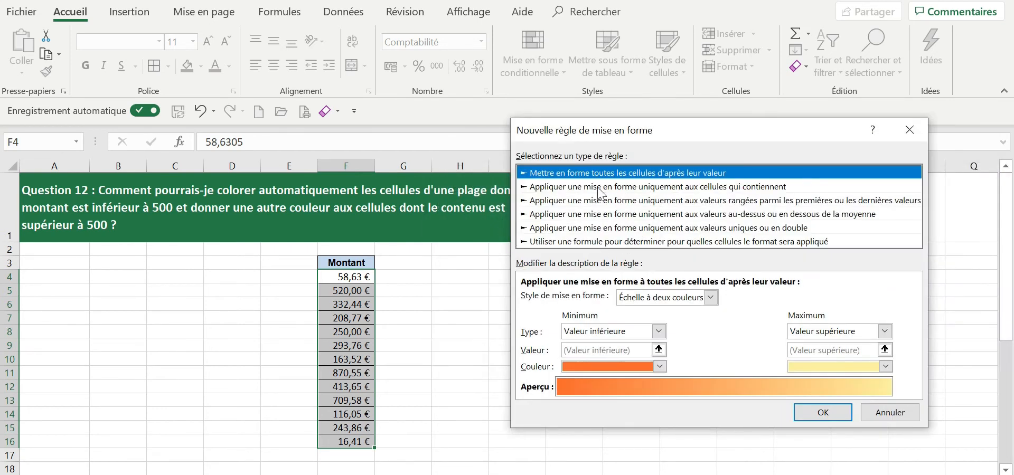
click(644, 187)
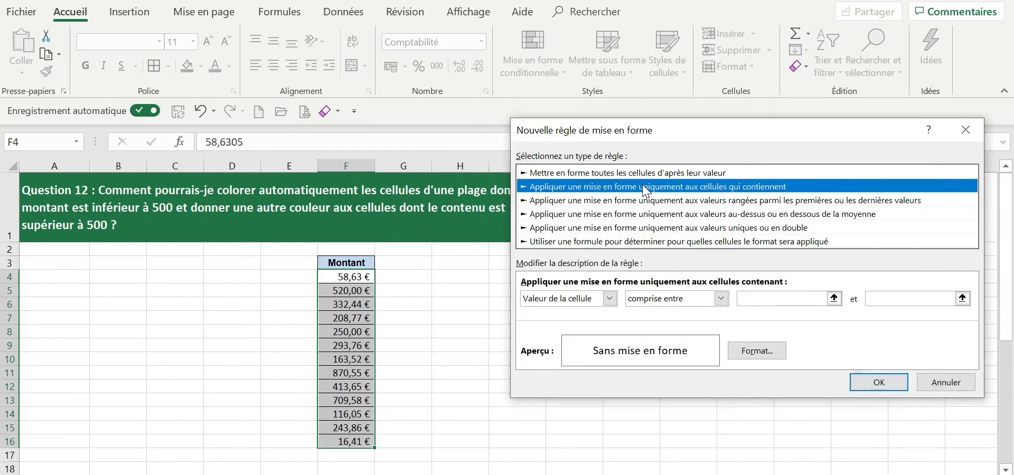
click(659, 304)
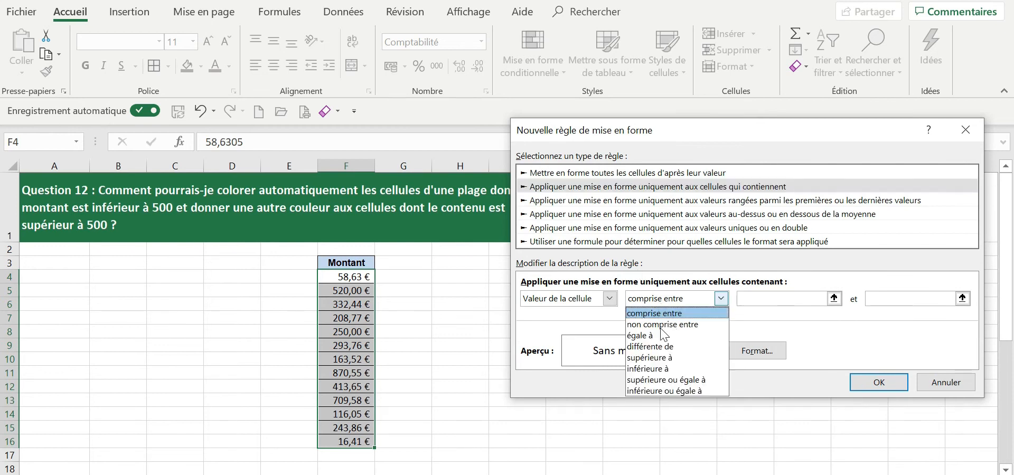
click(668, 380)
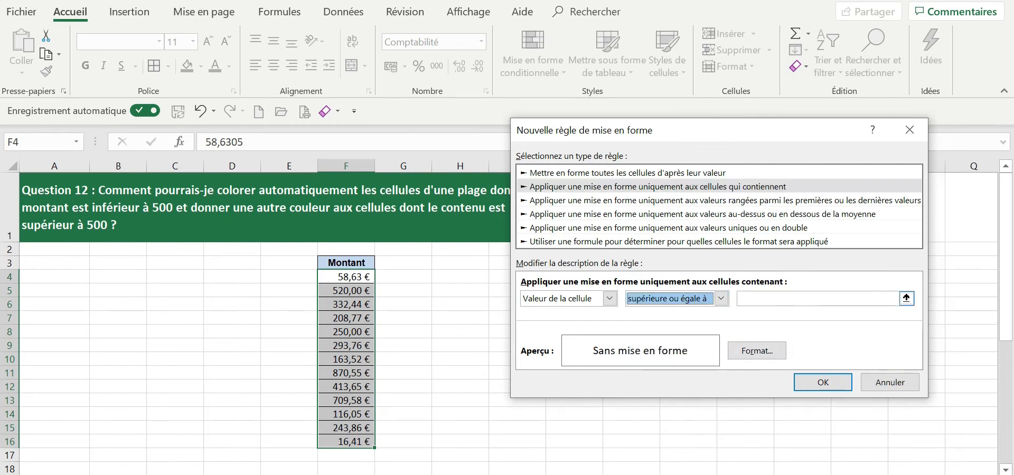
text(500)
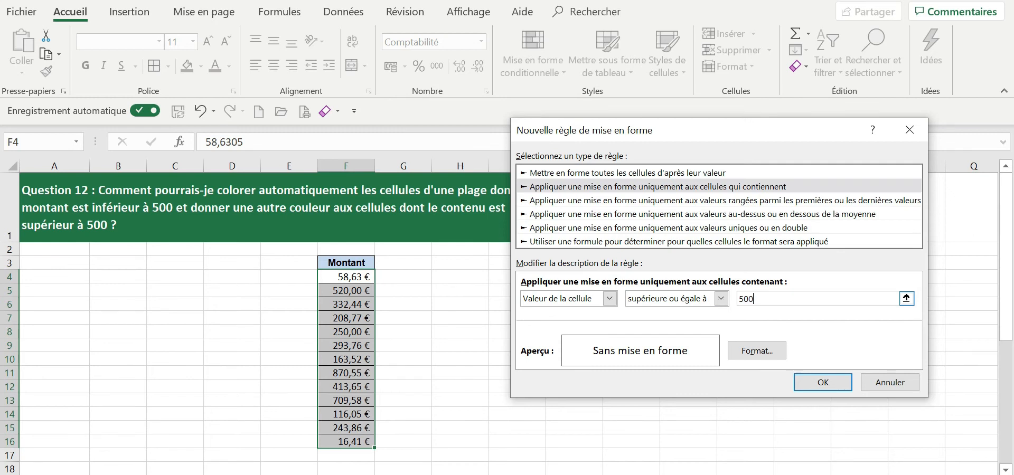
Set the second rule's format to the Gras font style with a black outline border.
click(766, 358)
click(579, 72)
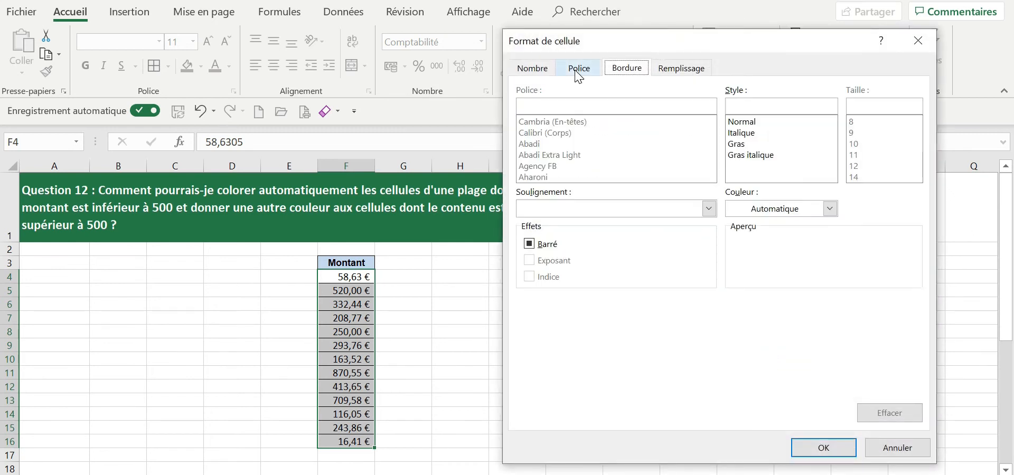
click(756, 144)
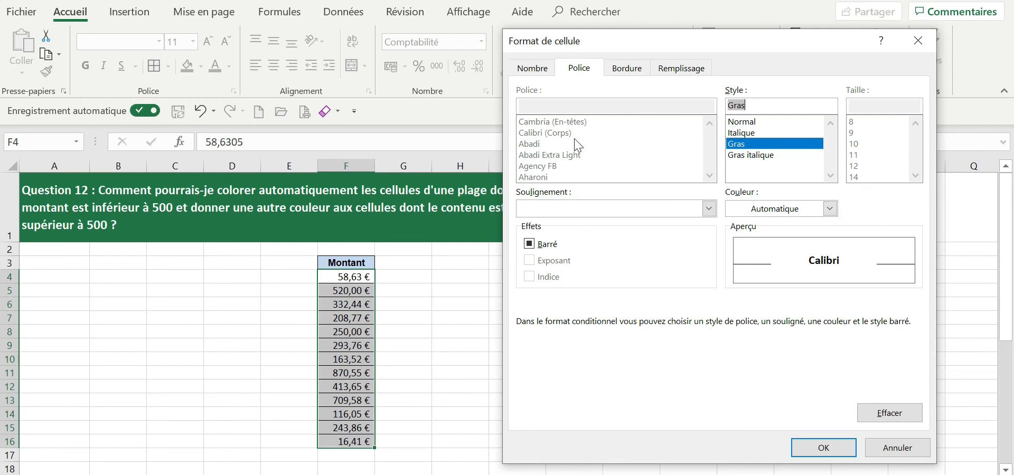
click(628, 73)
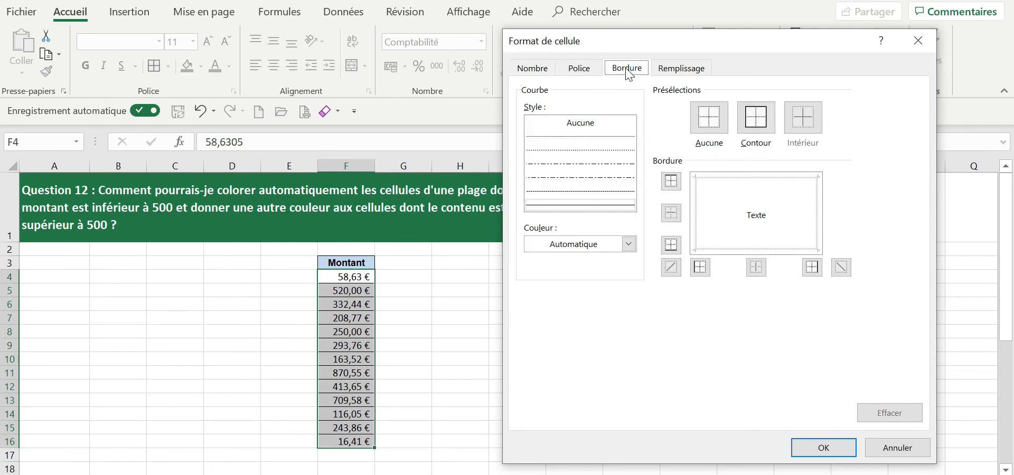
click(628, 244)
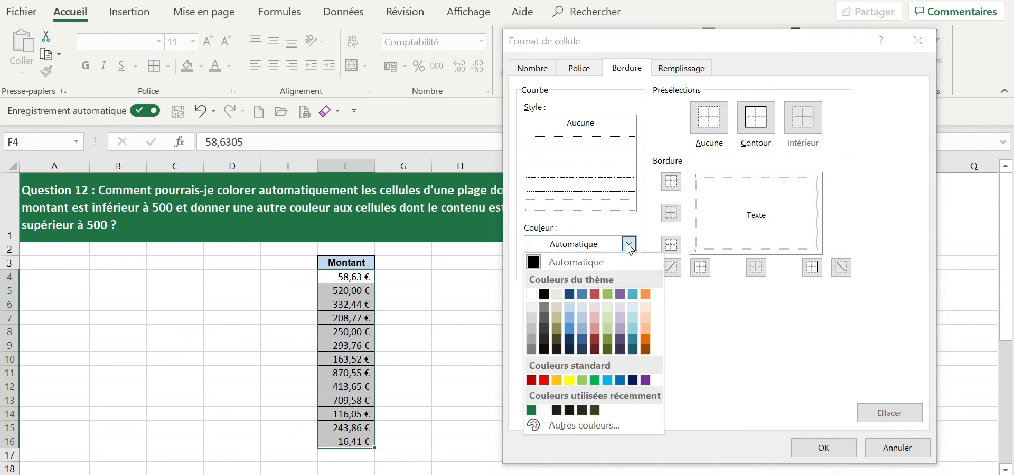
click(544, 294)
click(751, 136)
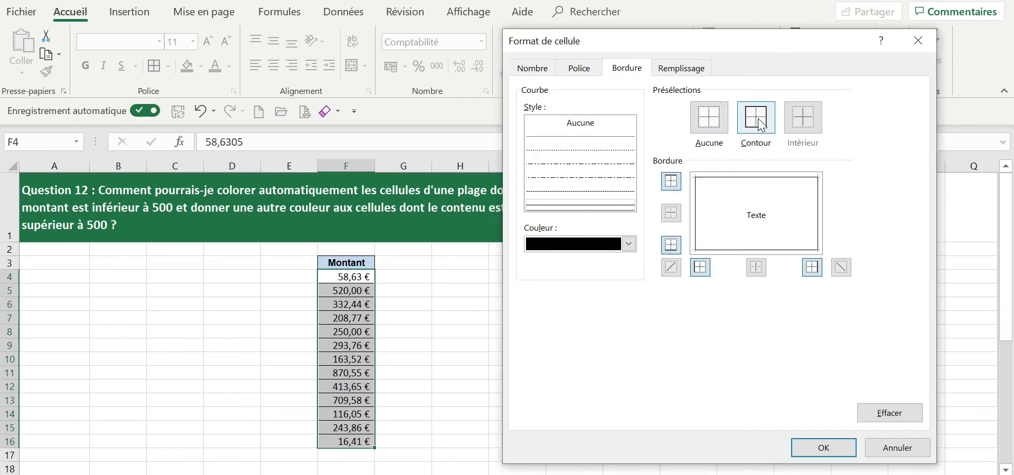
Give the second rule's format a dark red background fill and a white font colour.
click(682, 69)
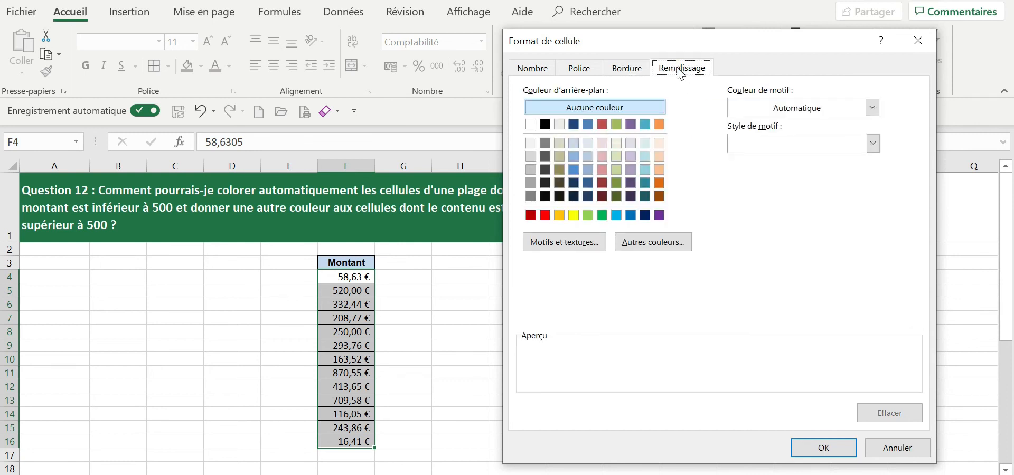
click(531, 216)
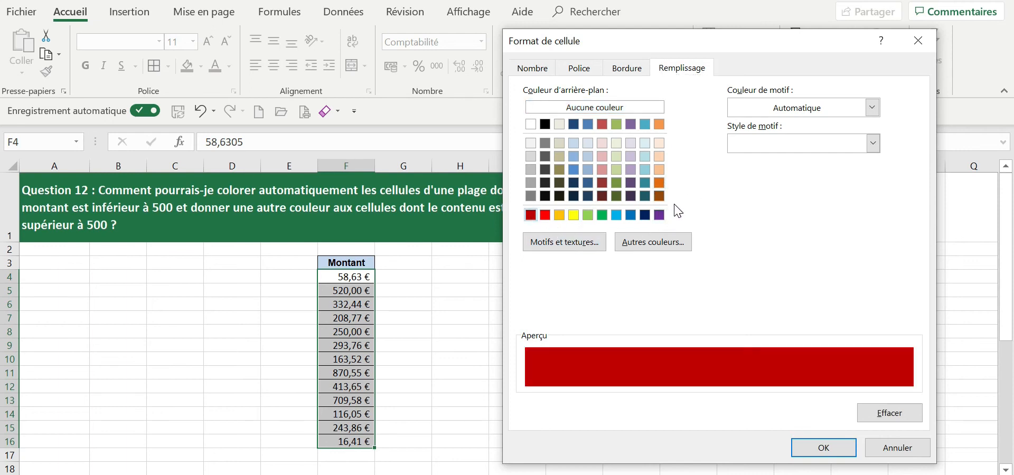
click(577, 68)
click(774, 211)
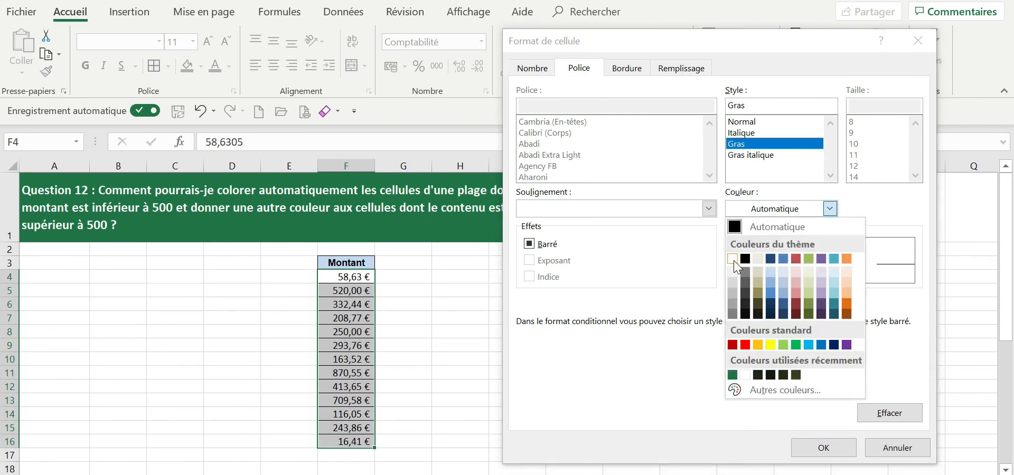
click(734, 259)
Confirm the format and the rule for values of 500 or more, and apply both rules to the Montant cells.
click(823, 448)
click(822, 382)
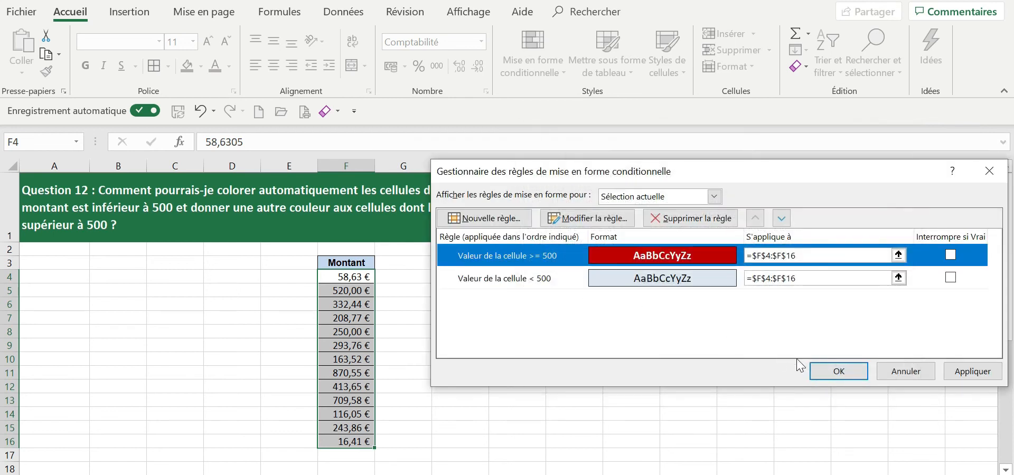
click(839, 373)
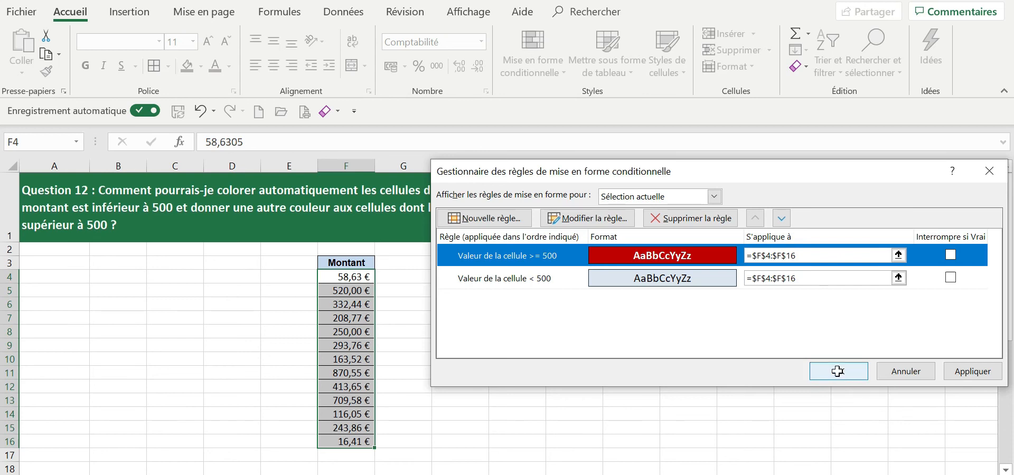
click(509, 360)
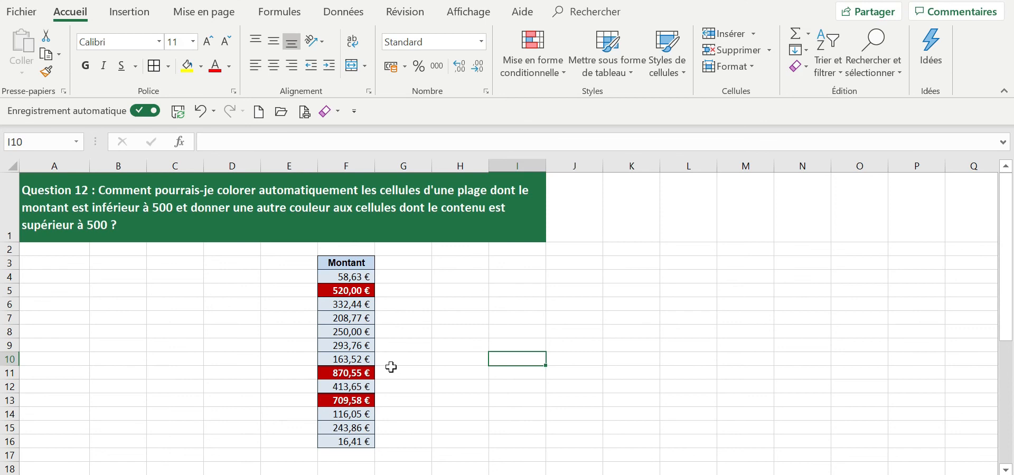
Test the conditional formatting by changing the amount in F7 to 708,767, and undo that change.
click(356, 319)
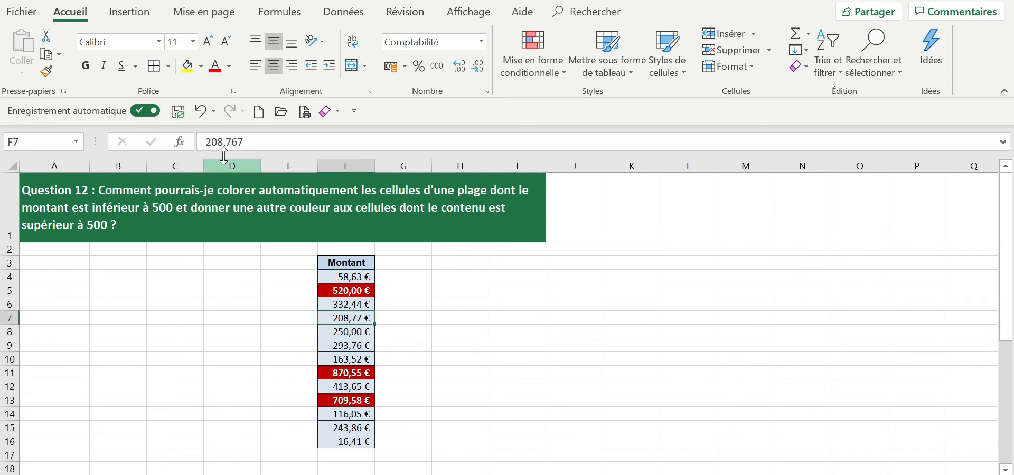
click(205, 143)
drag(205, 143, 212, 143)
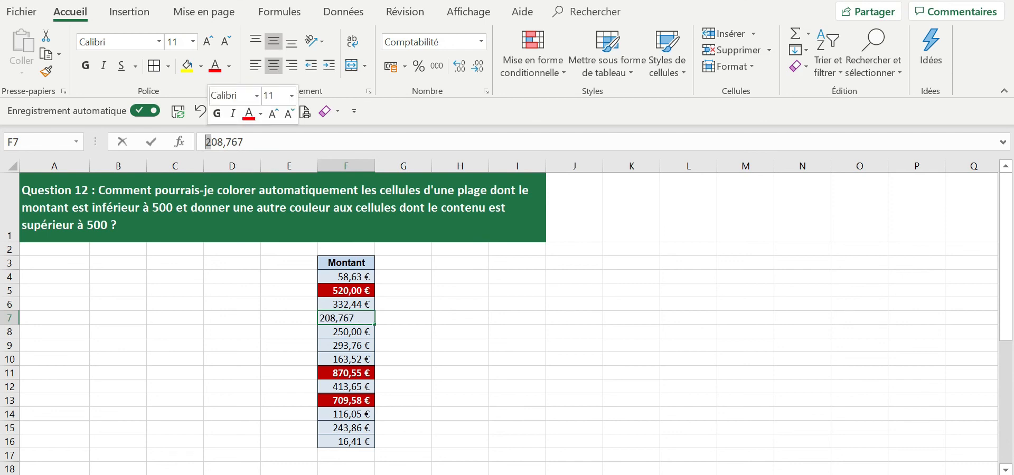
text(7)
key(Return)
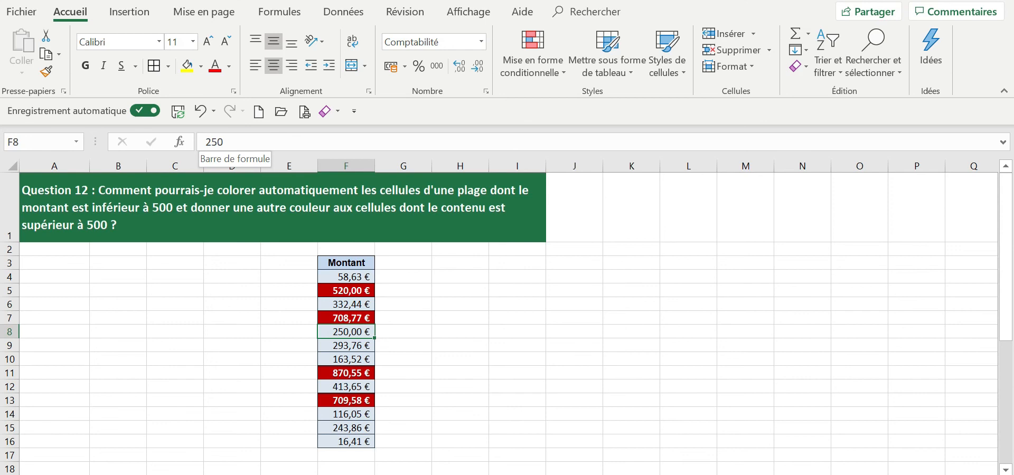
click(201, 112)
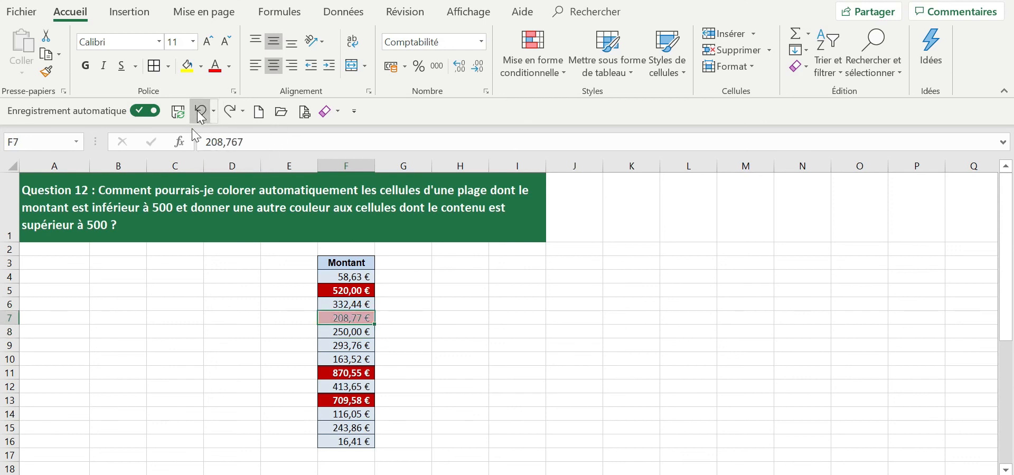
Set the amount in F5 to 500 to test the rules at the threshold.
click(345, 293)
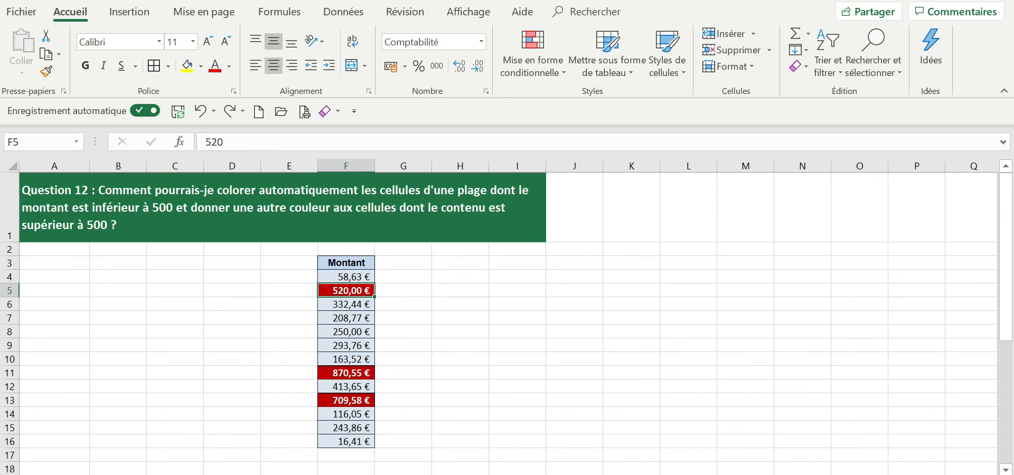
text(500)
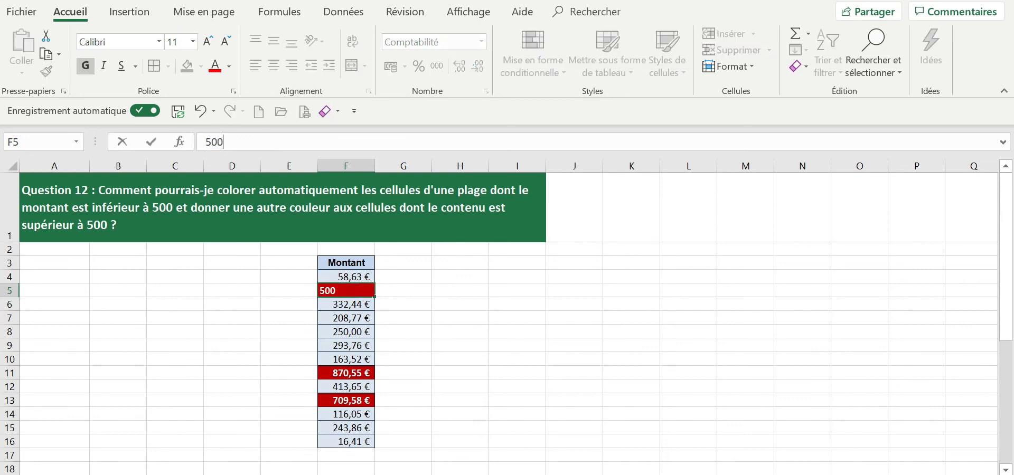
key(Return)
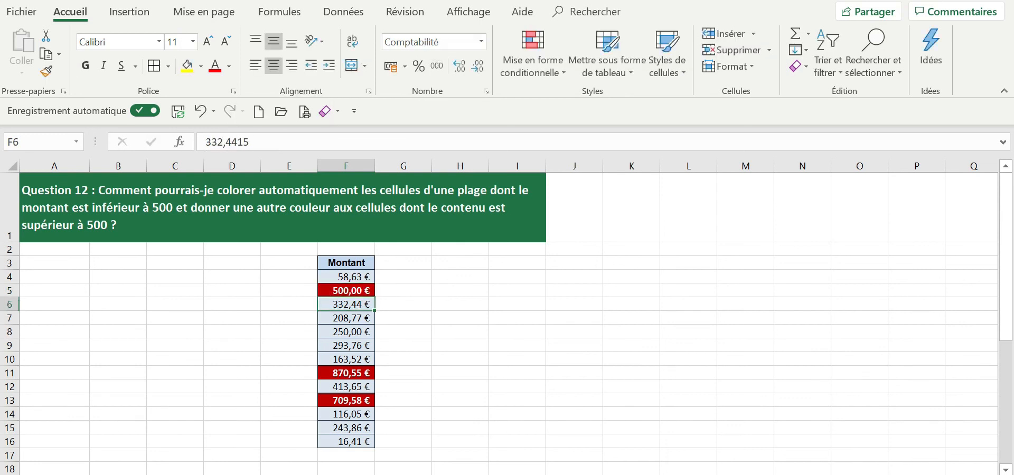
Set the amount in F5 to 499 to test the rule for values below 500.
click(343, 290)
double_click(214, 142)
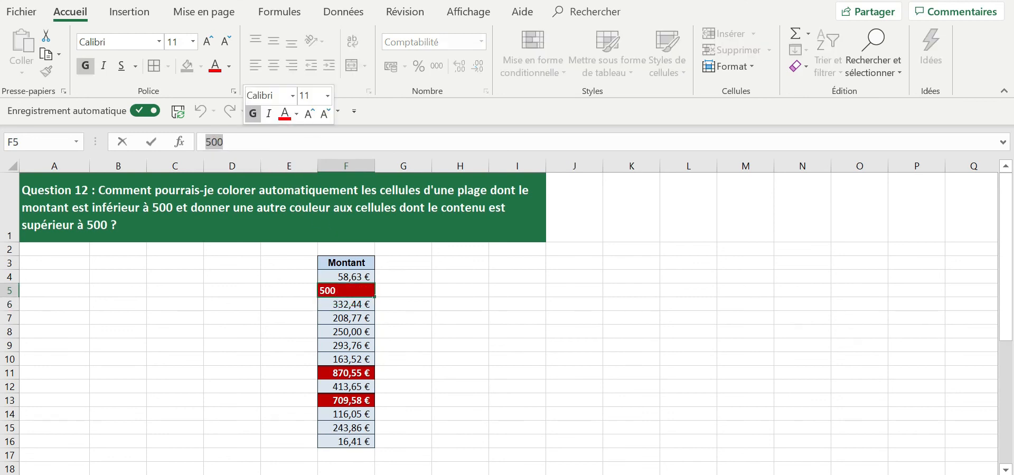
text(499)
key(Return)
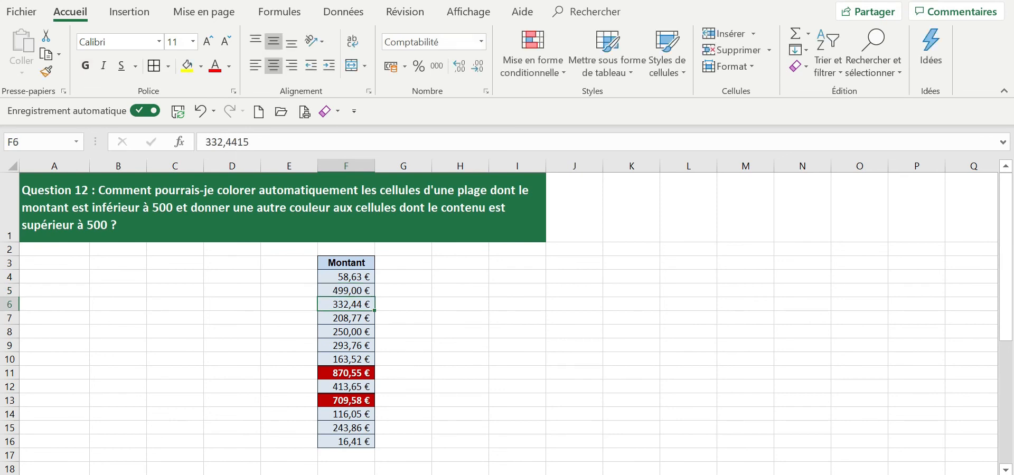